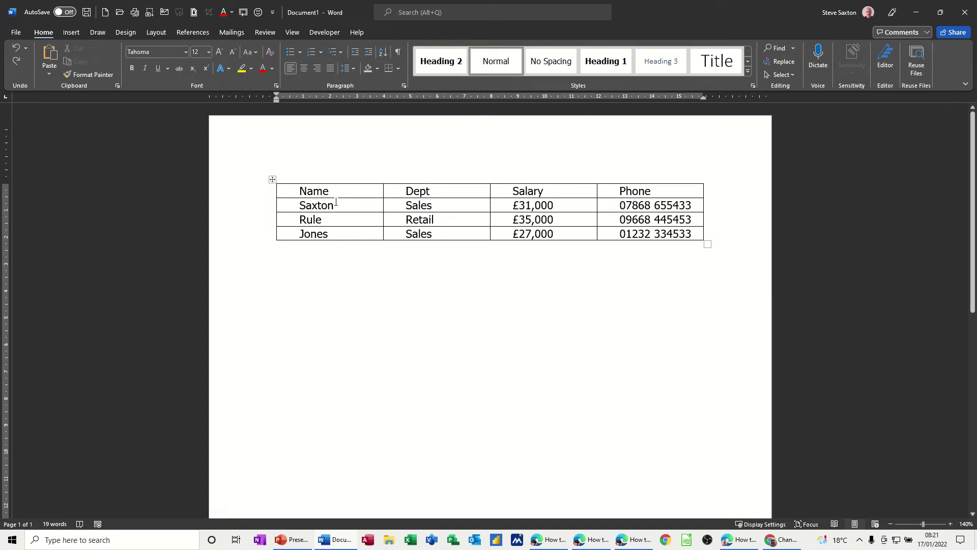
Open the Sort dialog for the staff table from the Table Layout tab
left_click(340, 203)
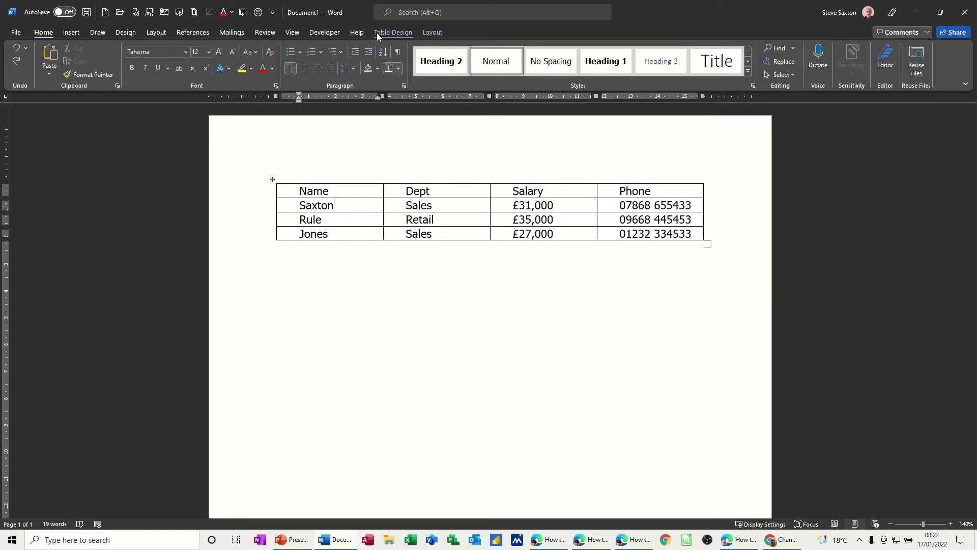
left_click(432, 33)
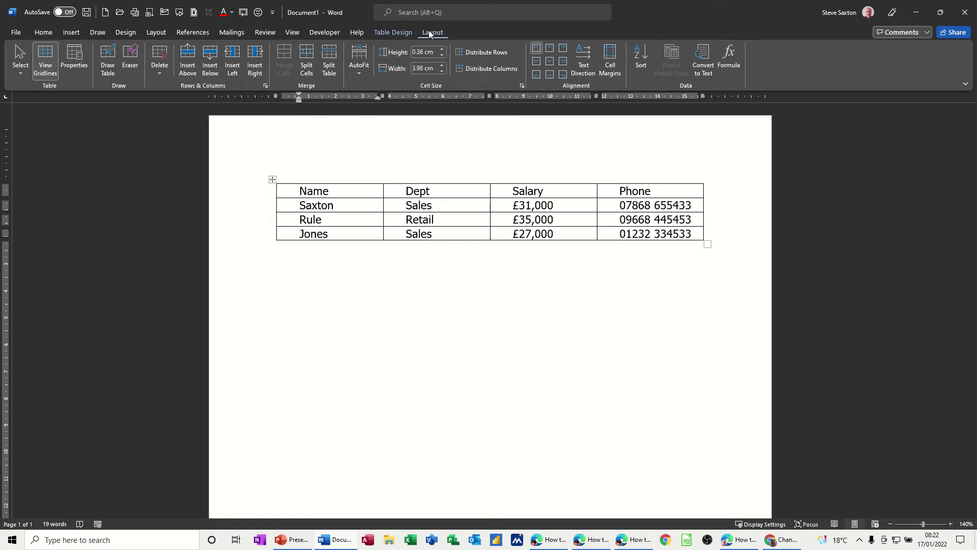
left_click(640, 58)
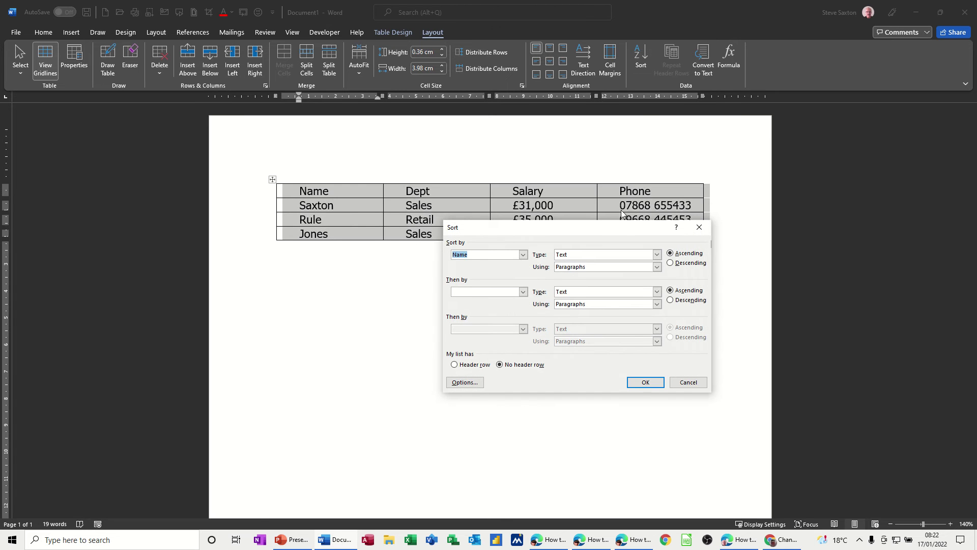
Set the Sort dialog to use a header row, leaving Name as the sort column
left_click_drag(614, 227, 551, 265)
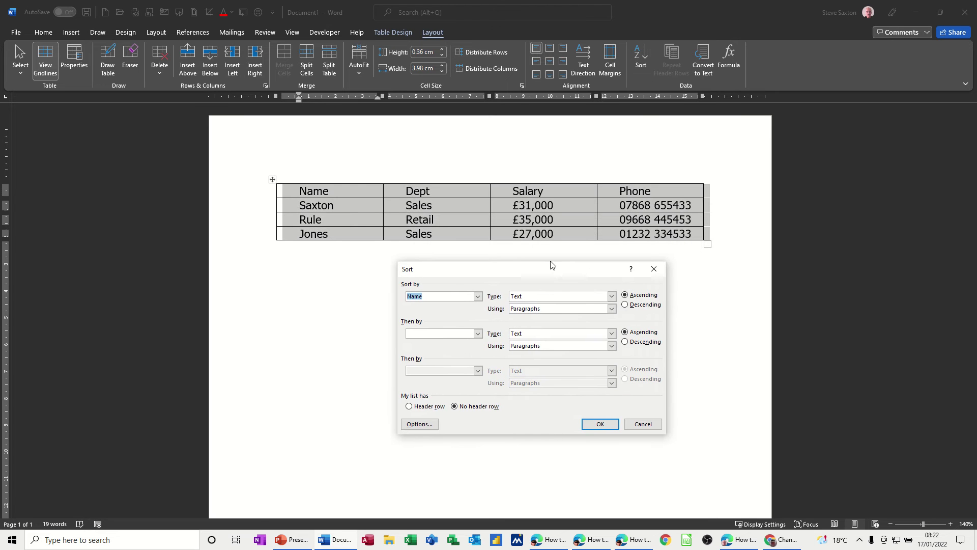
left_click(478, 296)
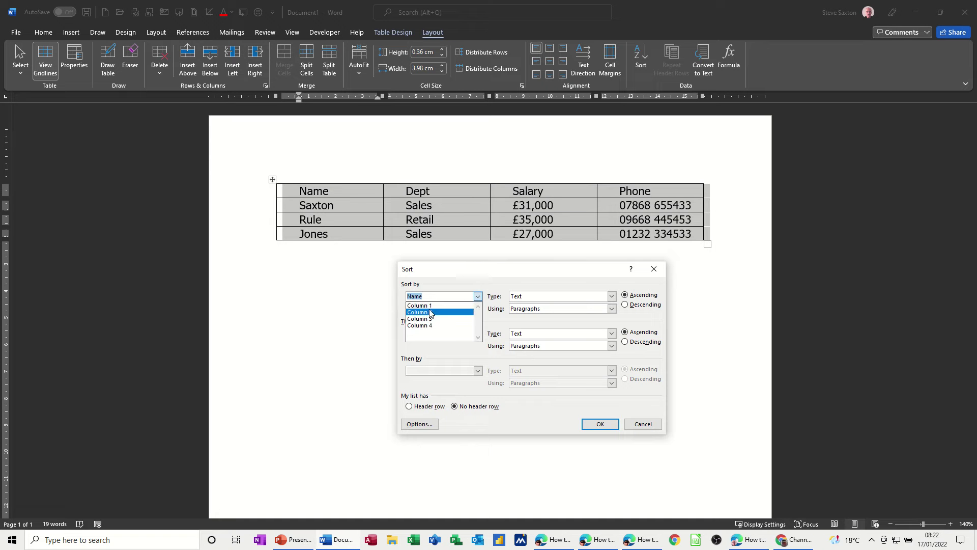
left_click(478, 298)
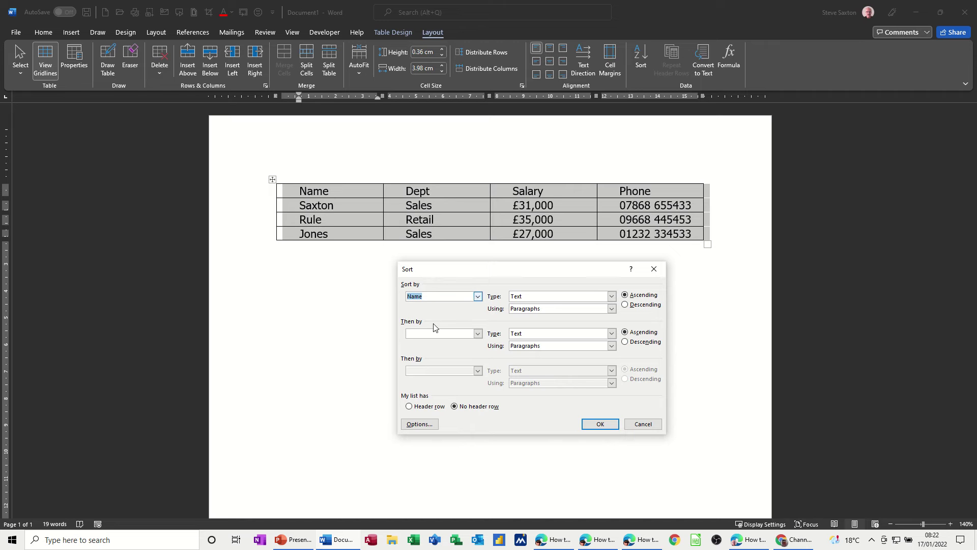
left_click(409, 407)
Keep the first sort level as Name, Text, by Paragraphs, ascending
left_click(479, 296)
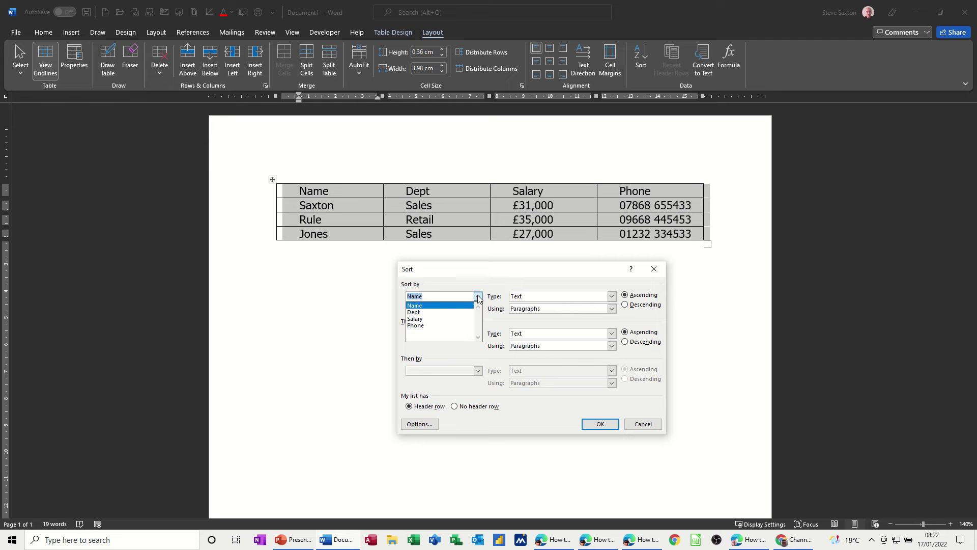
left_click(425, 309)
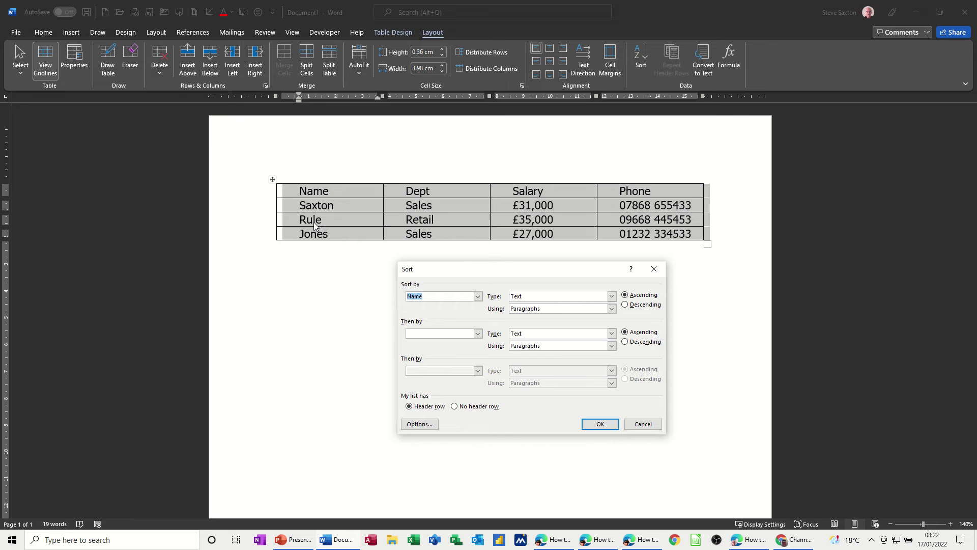
left_click(611, 296)
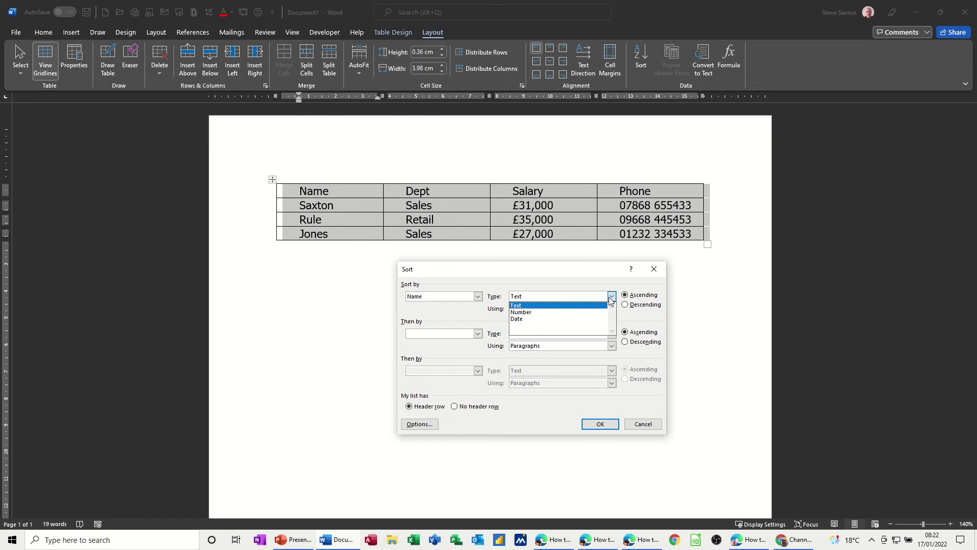
left_click(611, 298)
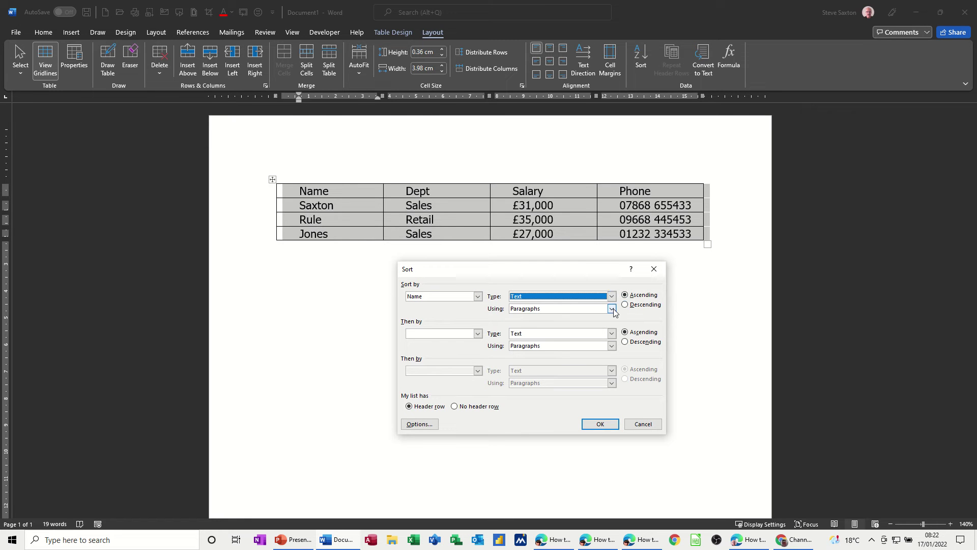
left_click(611, 309)
left_click(611, 310)
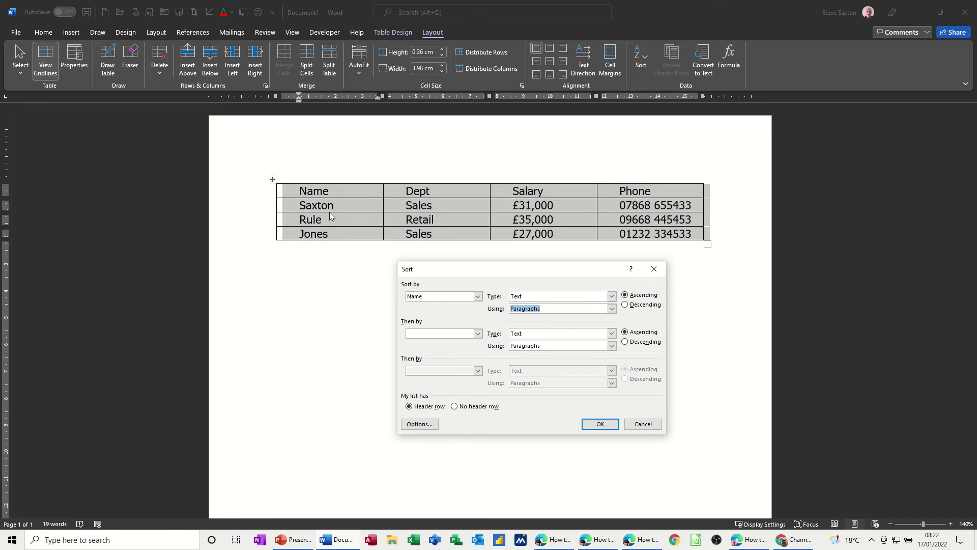
Add Dept and then Salary as the second and third ascending sort levels
left_click(478, 333)
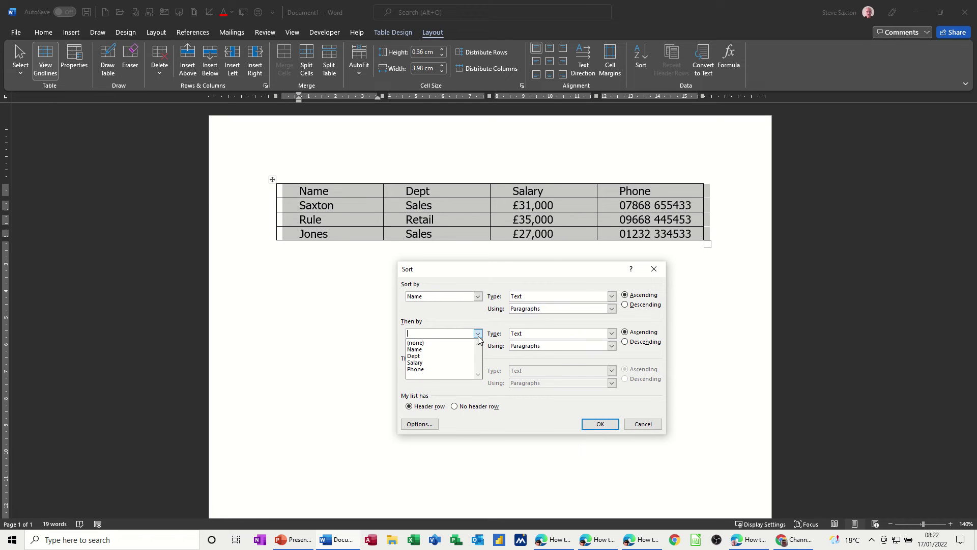
left_click(440, 356)
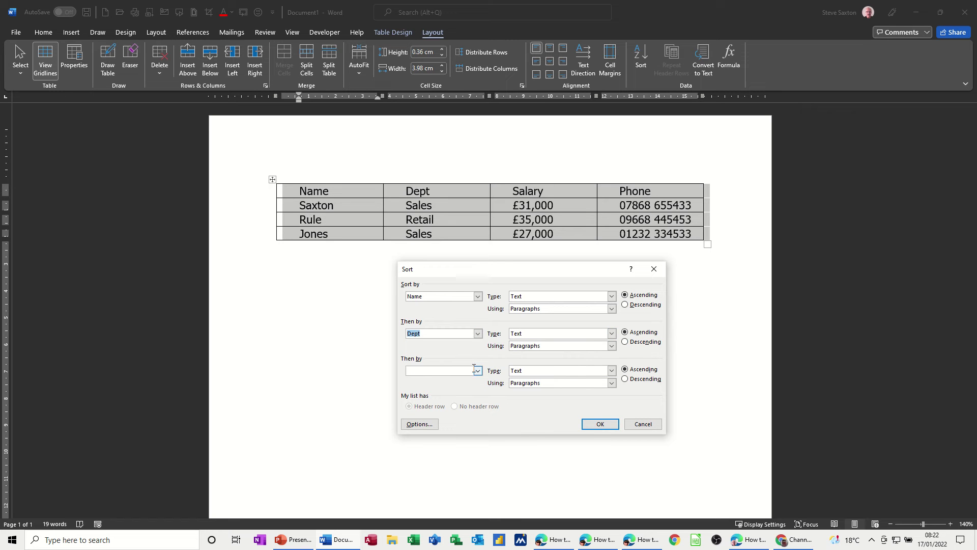
left_click(477, 371)
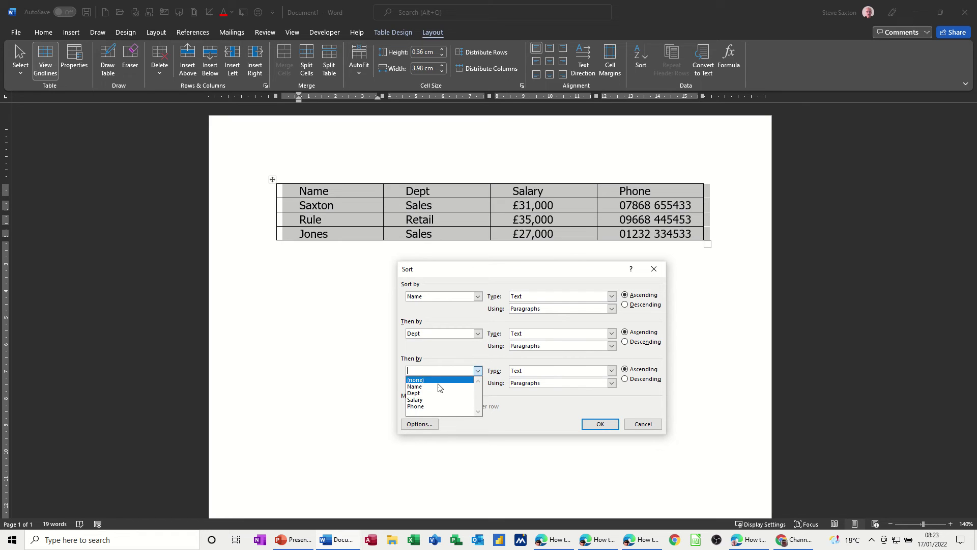
left_click(434, 400)
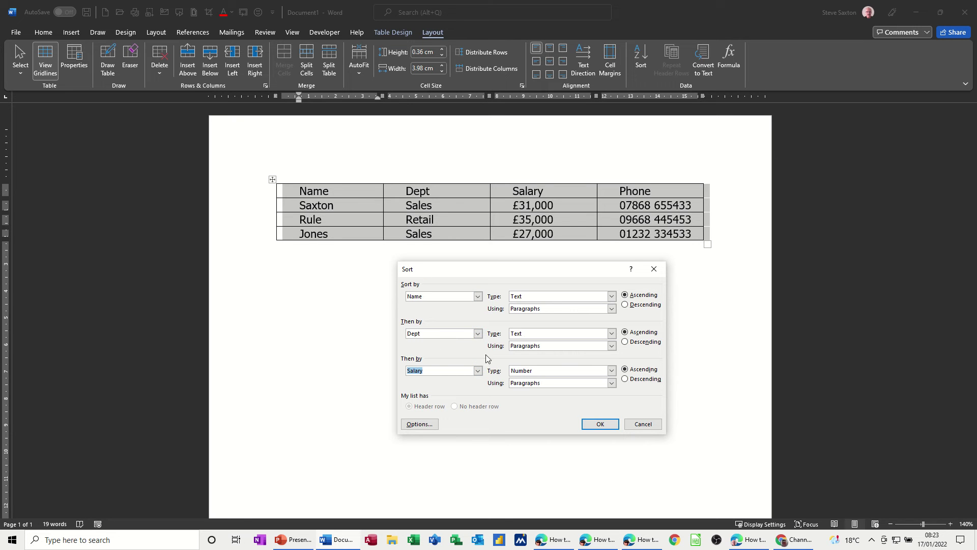
Apply the sort, then reopen the Sort dialog to check it and cancel
left_click(598, 425)
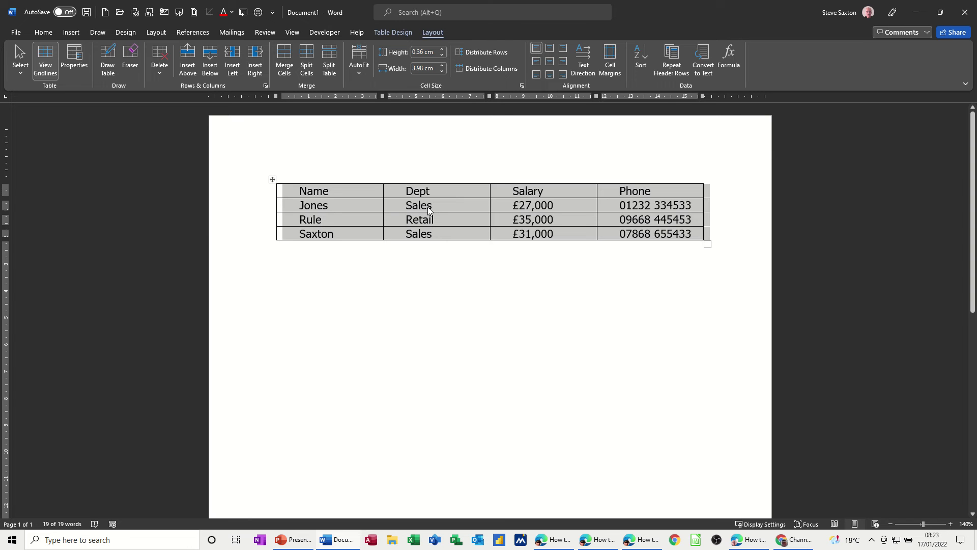
left_click(641, 59)
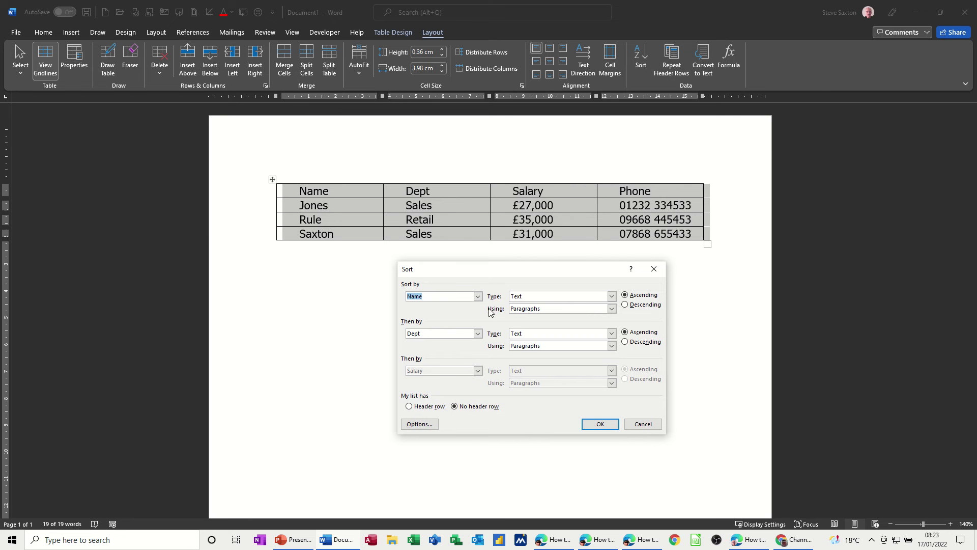
left_click(635, 428)
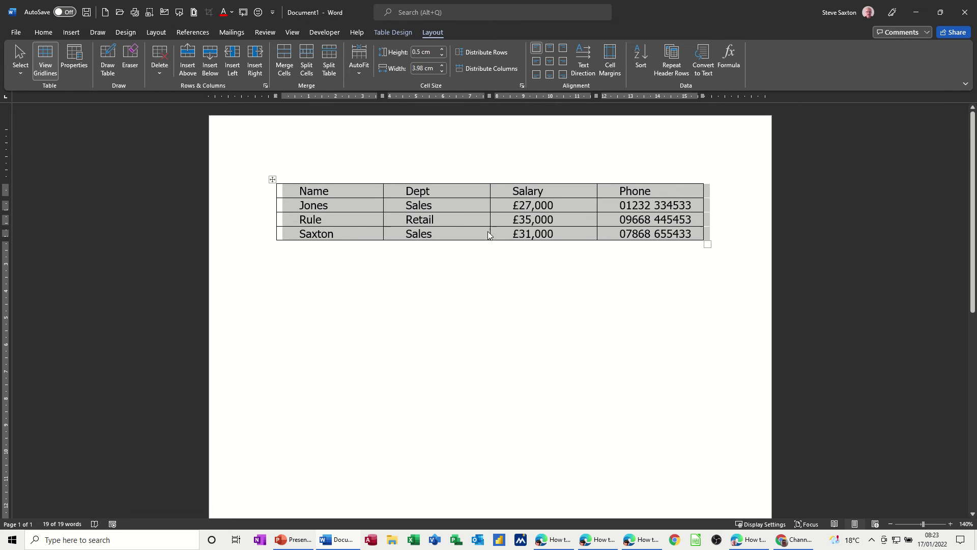
left_click(44, 32)
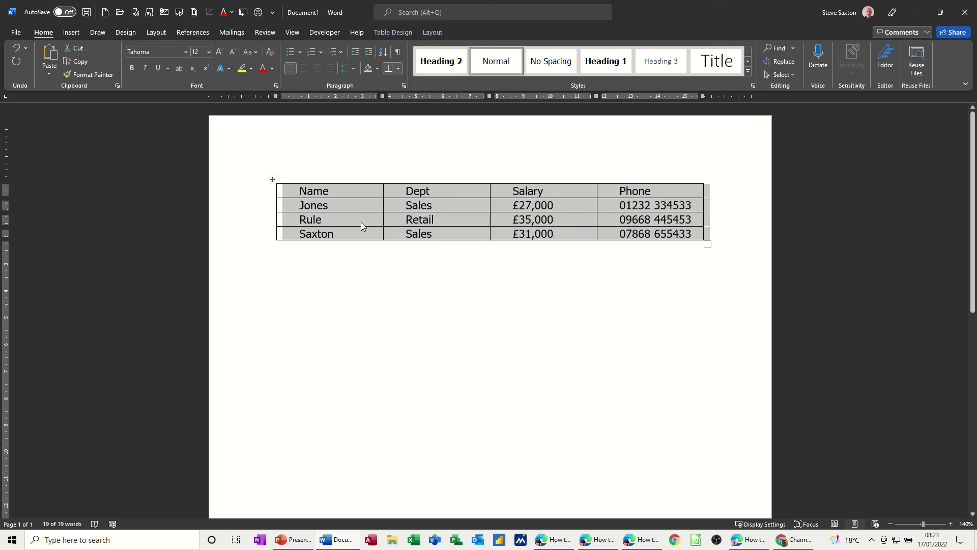
left_click(312, 52)
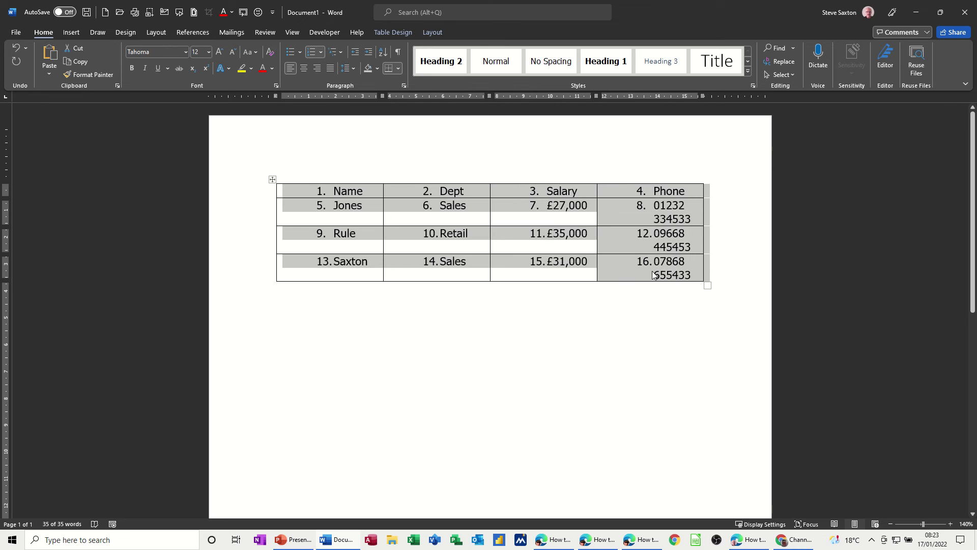
left_click(312, 195)
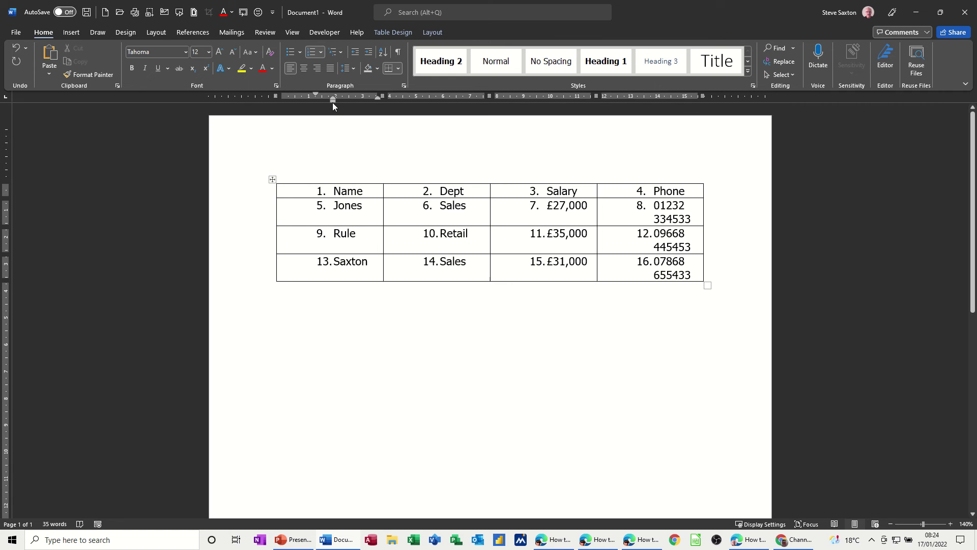
left_click_drag(333, 101, 296, 112)
key("ctrl+z")
key("ctrl+z")
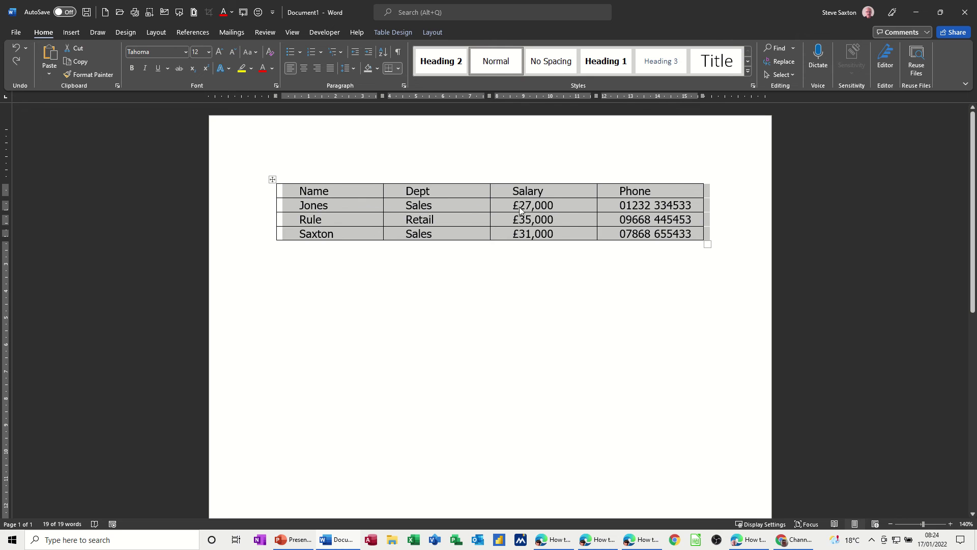
Number the three staff names 1–3 and drag the left indent back to the cell edge
left_click(427, 207)
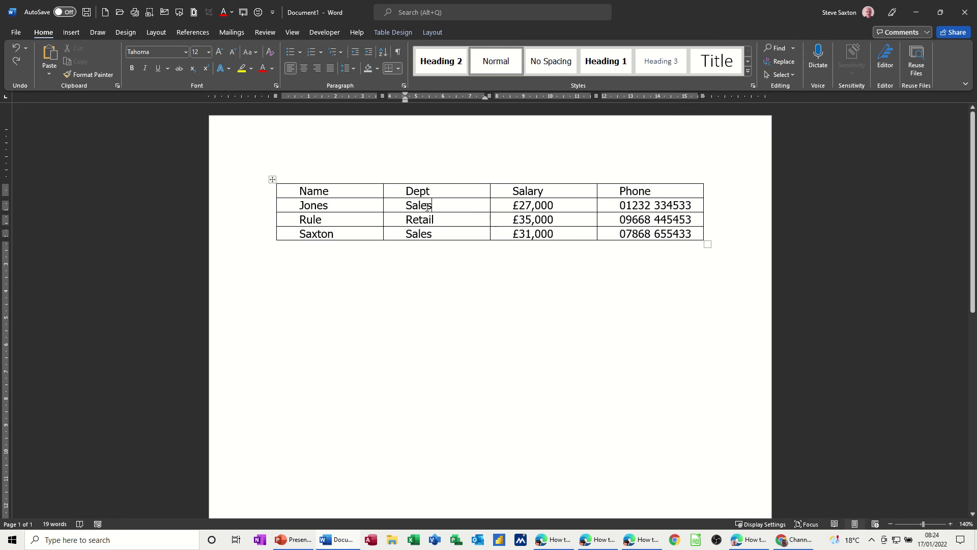
left_click_drag(297, 205, 337, 230)
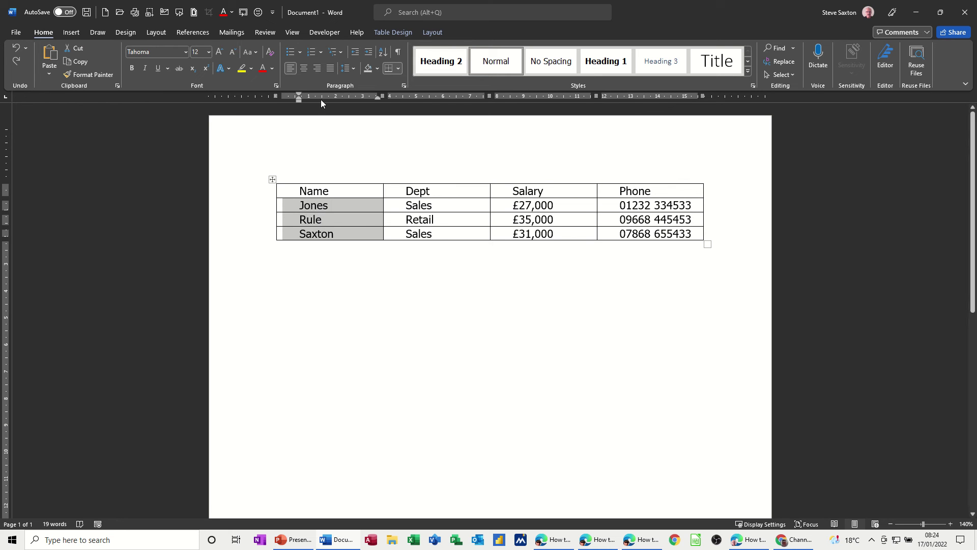
left_click(311, 55)
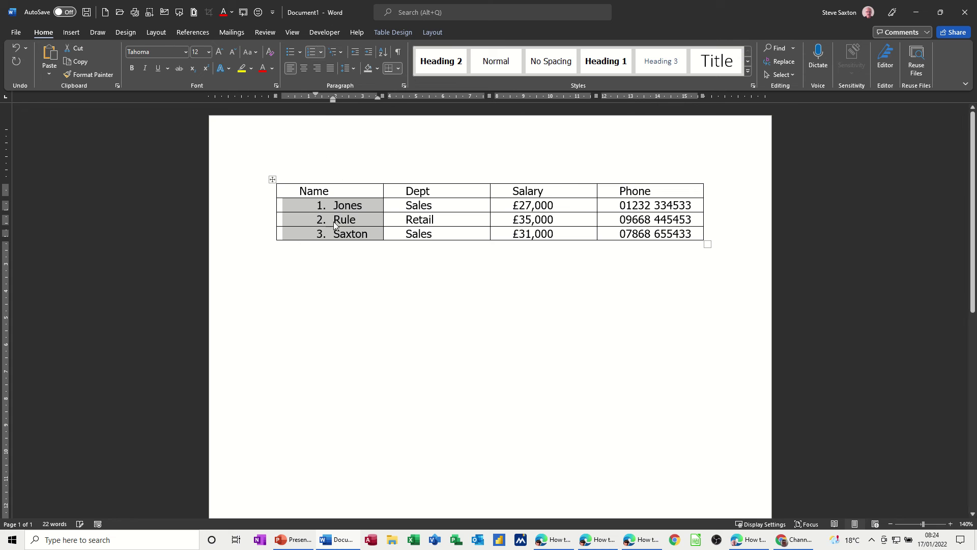
left_click_drag(333, 101, 296, 101)
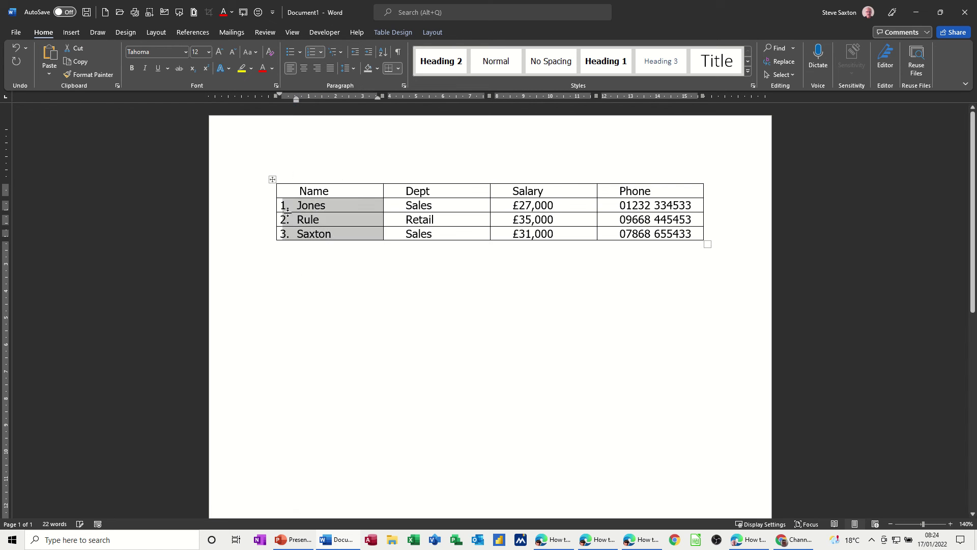
left_click(397, 220)
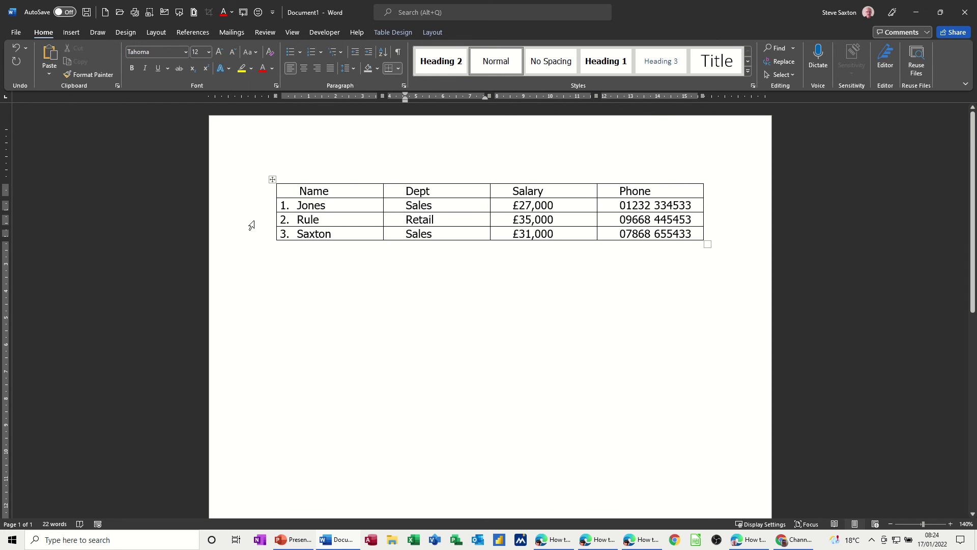
Drag the Retail employee's row to the top and insert a blank row beneath it
left_click(251, 225)
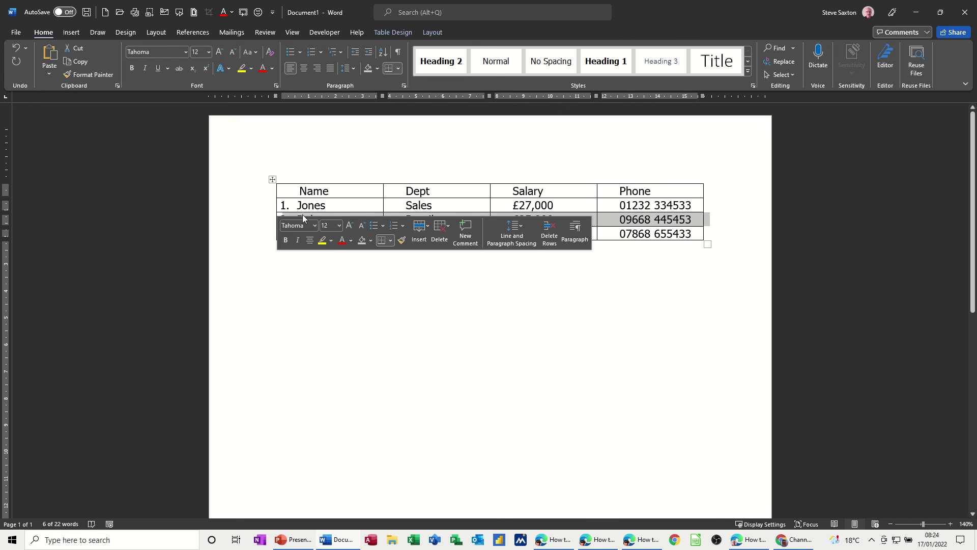
left_click_drag(302, 214, 305, 207)
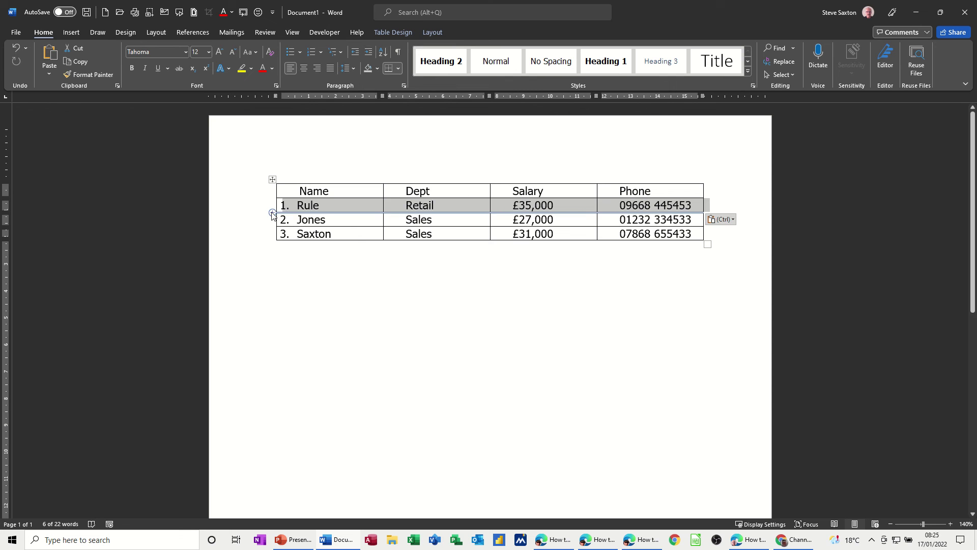
left_click(273, 213)
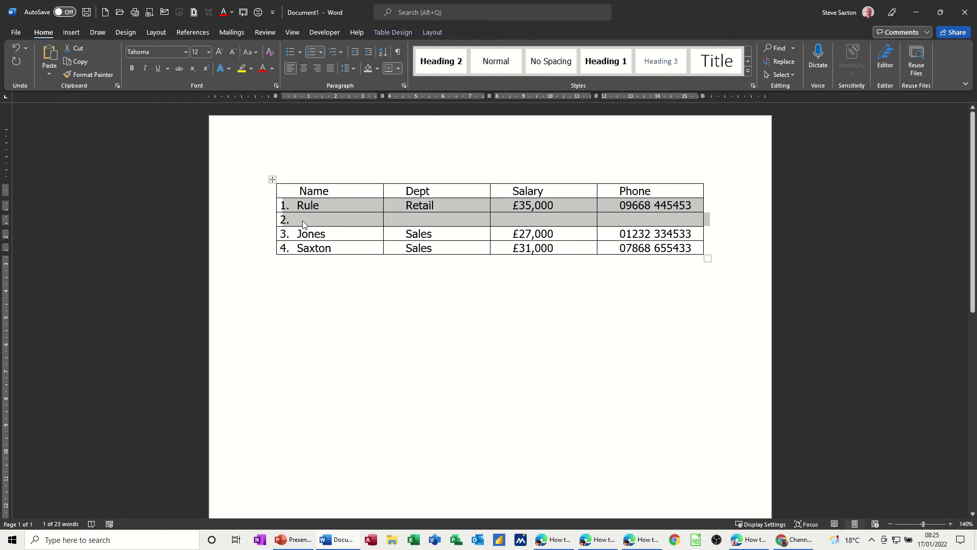
Fill row 2 with the new staff member's surname, Sales, £23,000 and their phone number
left_click(303, 224)
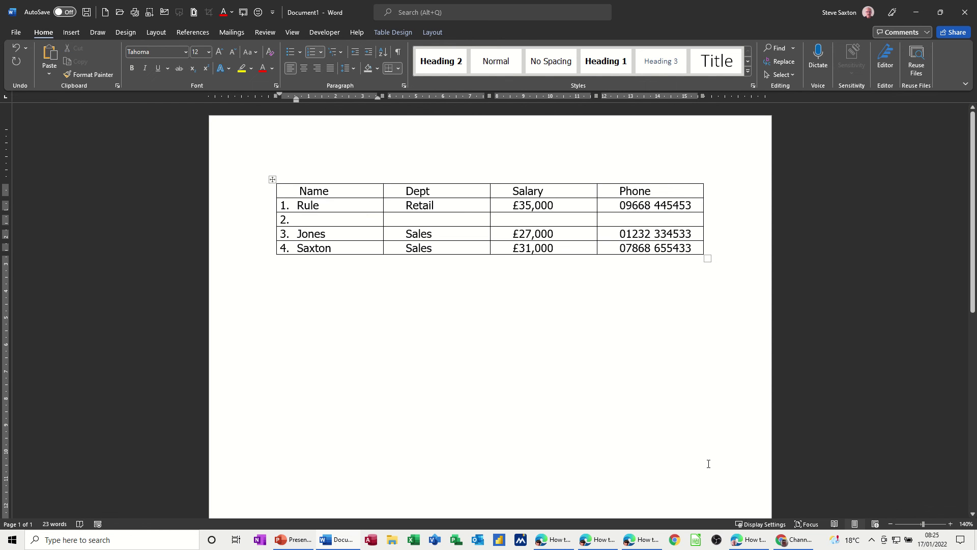
type("Brown")
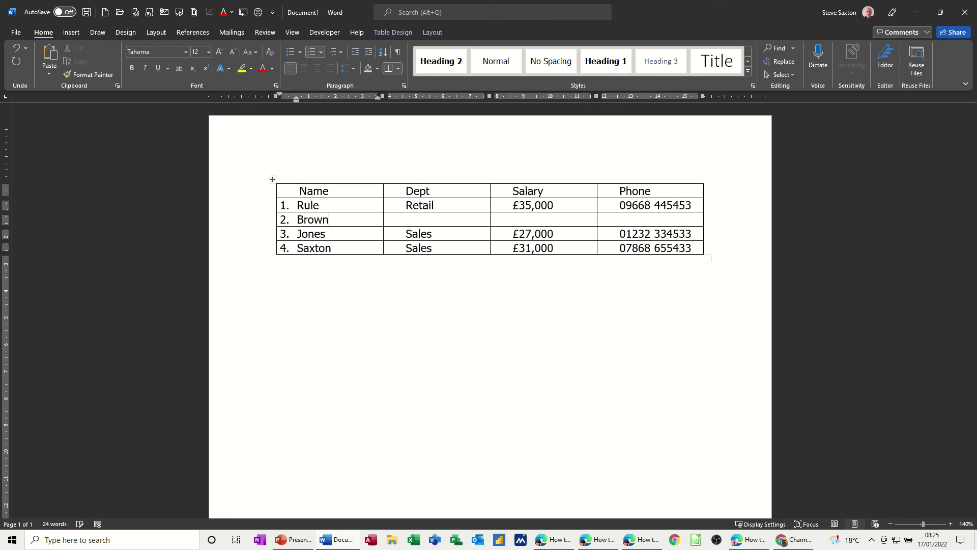
key("Tab")
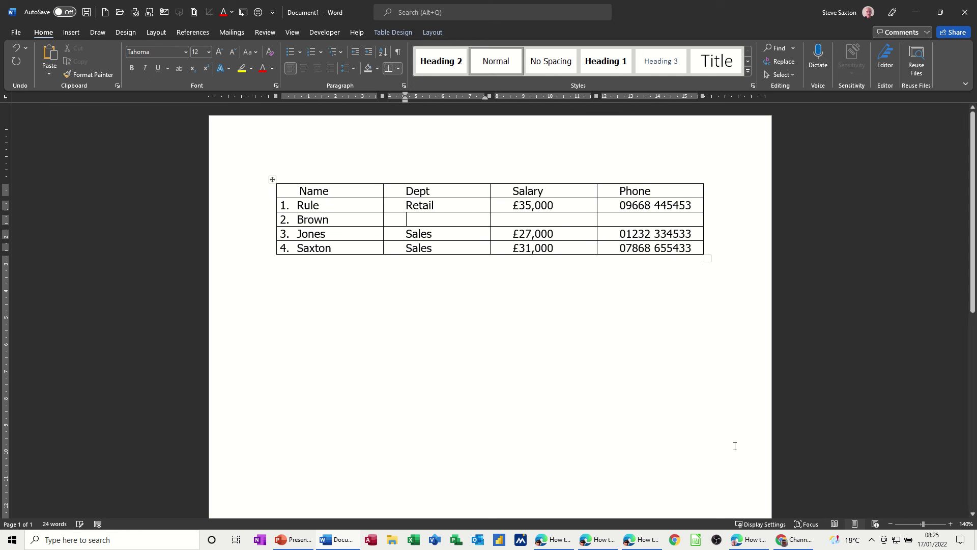
type("Sales")
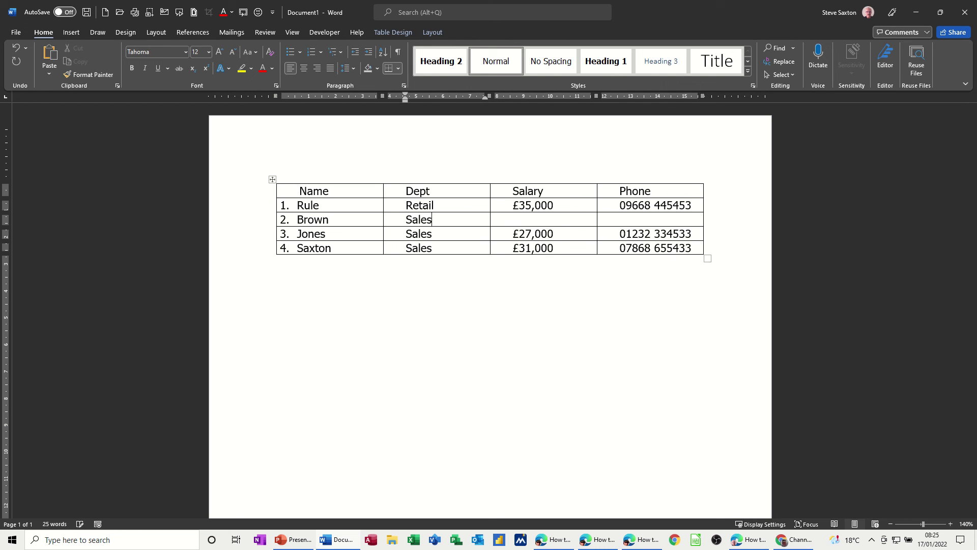
key("Tab")
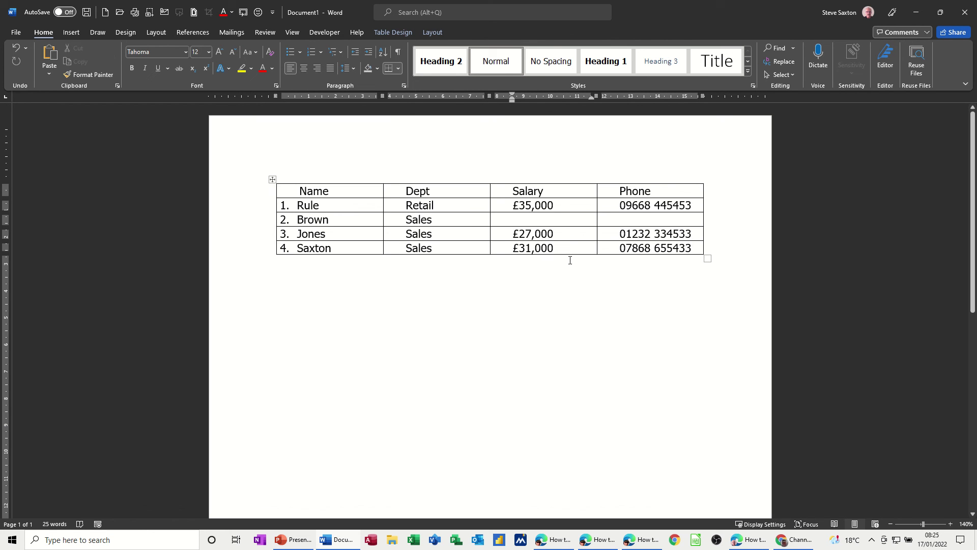
type("£23")
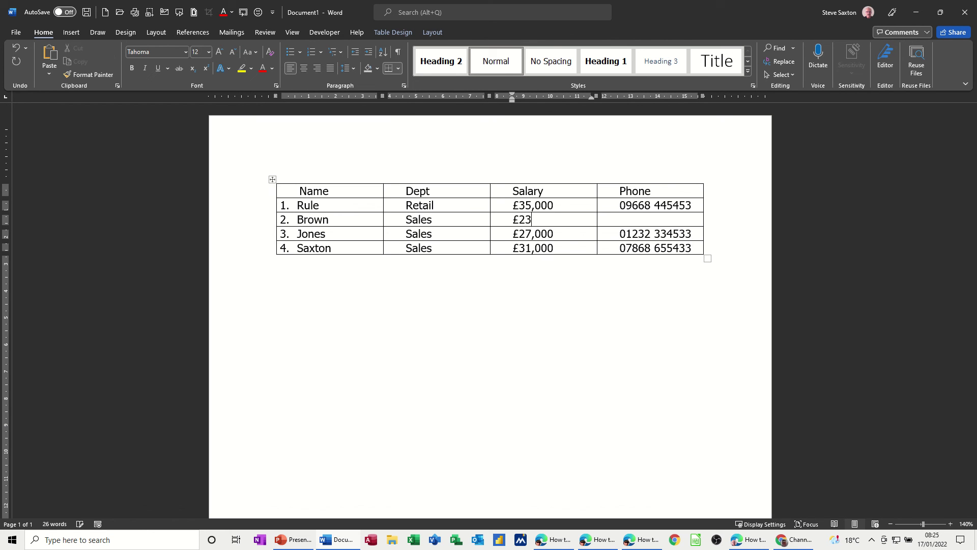
type(",000")
key("Tab")
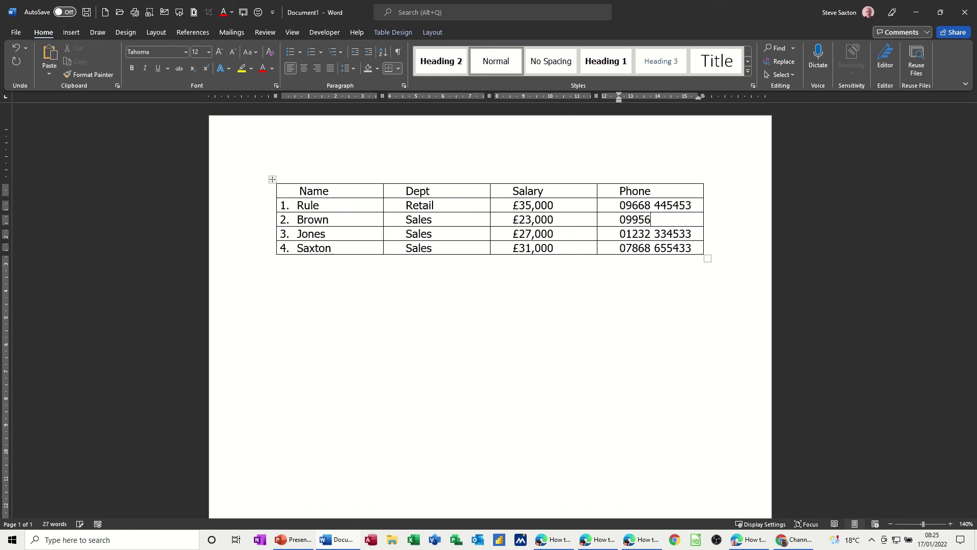
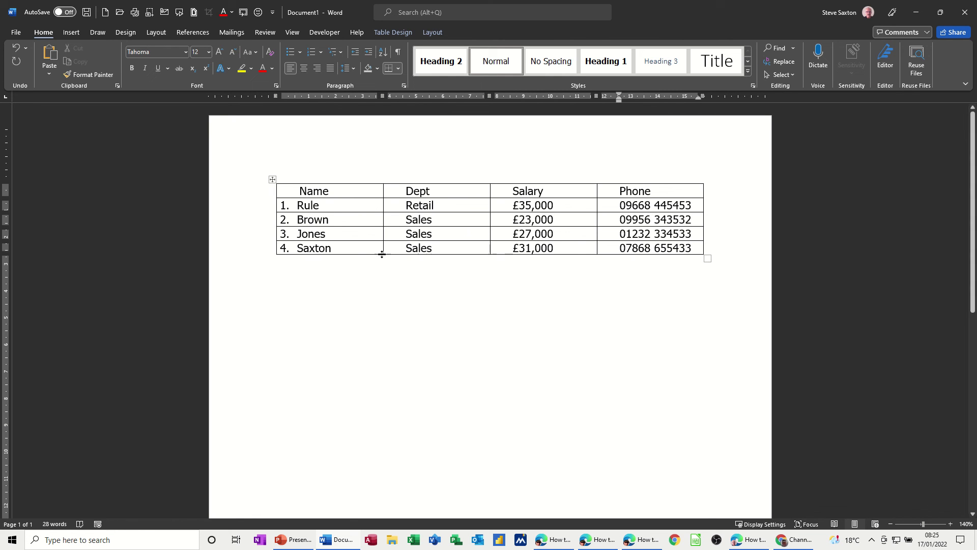
Re-sort the table by Name ascending with a header row, renumbering entries 1 to 4
left_click(344, 223)
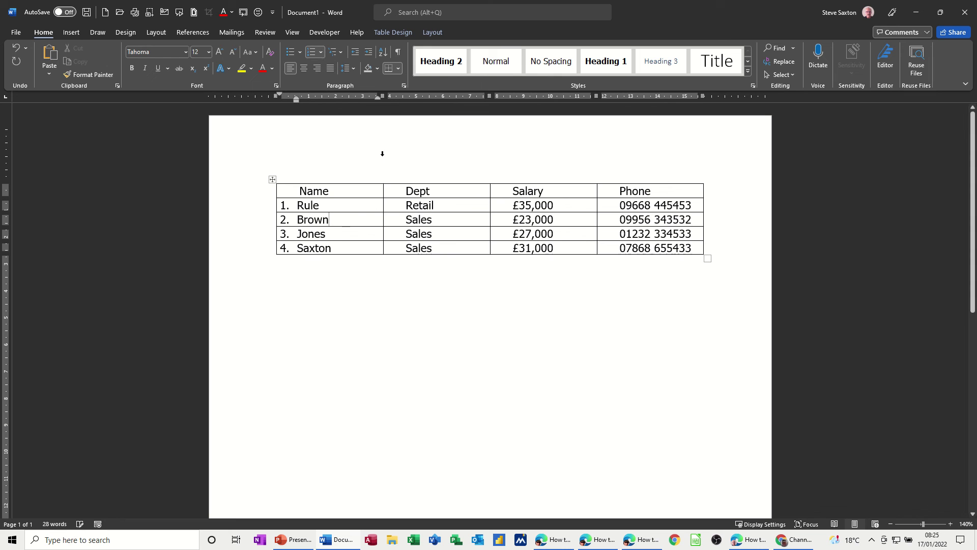
left_click(433, 33)
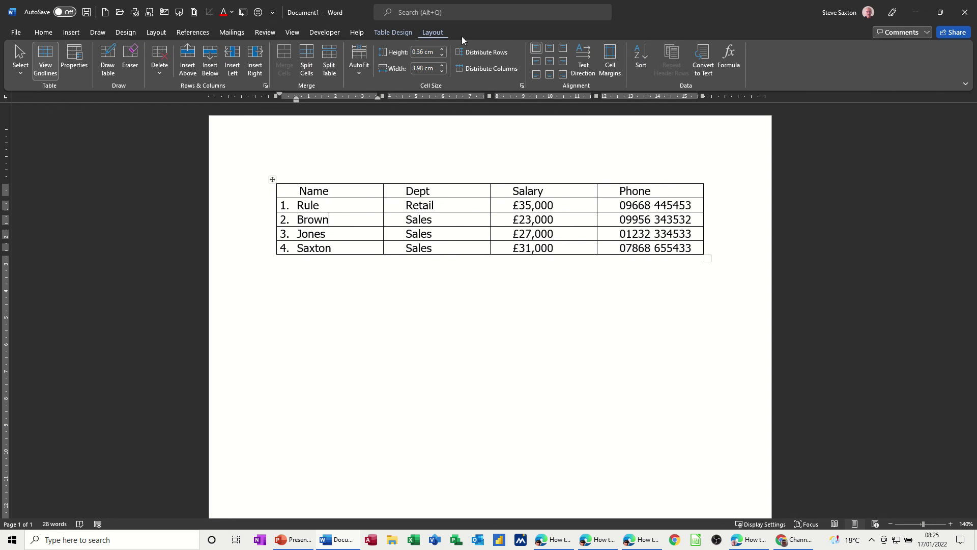
left_click(641, 58)
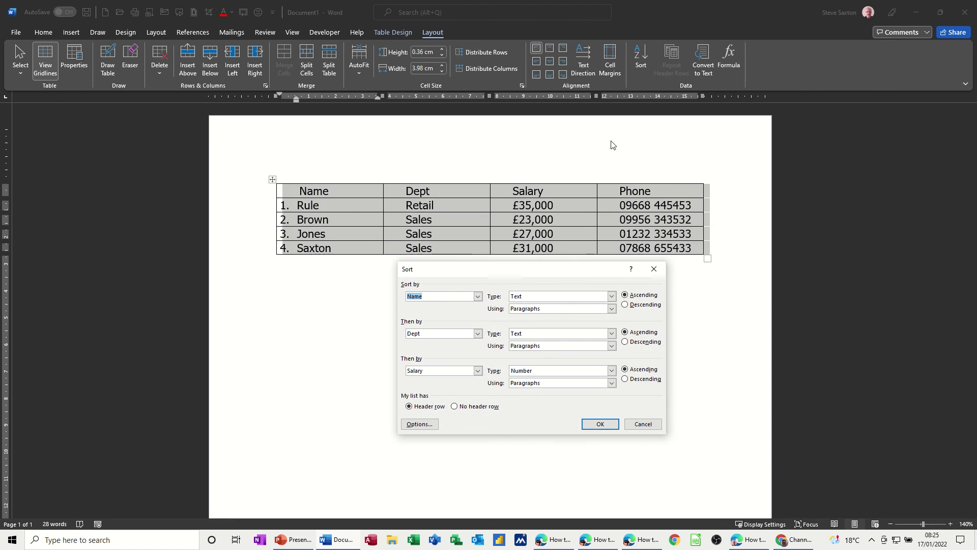
left_click(593, 427)
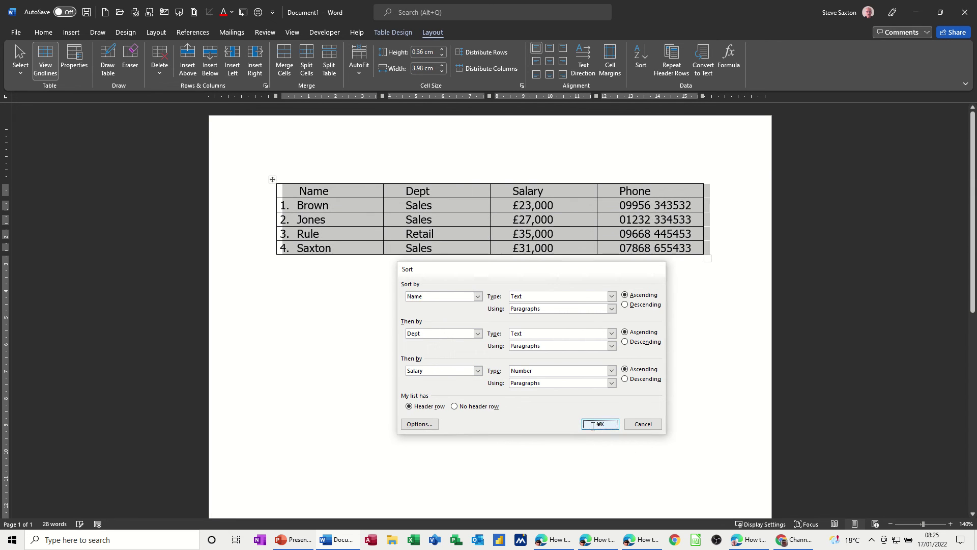